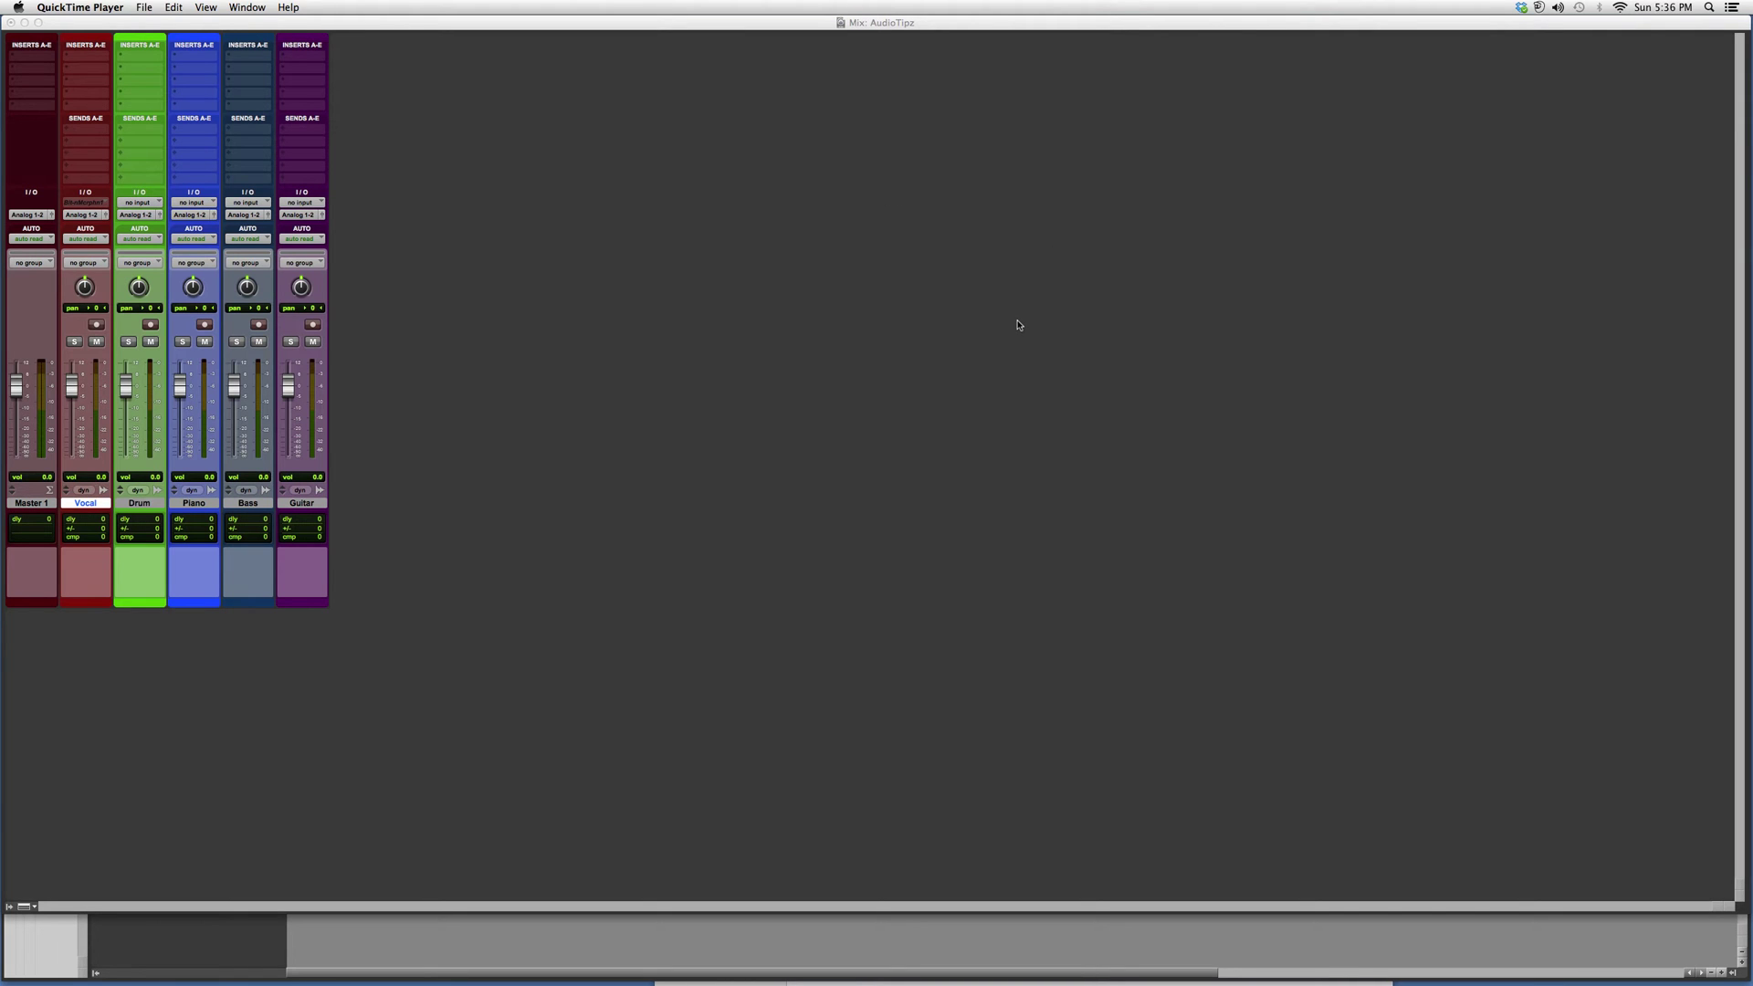
Select the Piano track in the mixer and open its first insert's plug-in list
{"action": "left_click", "coordinate": [193, 511]}
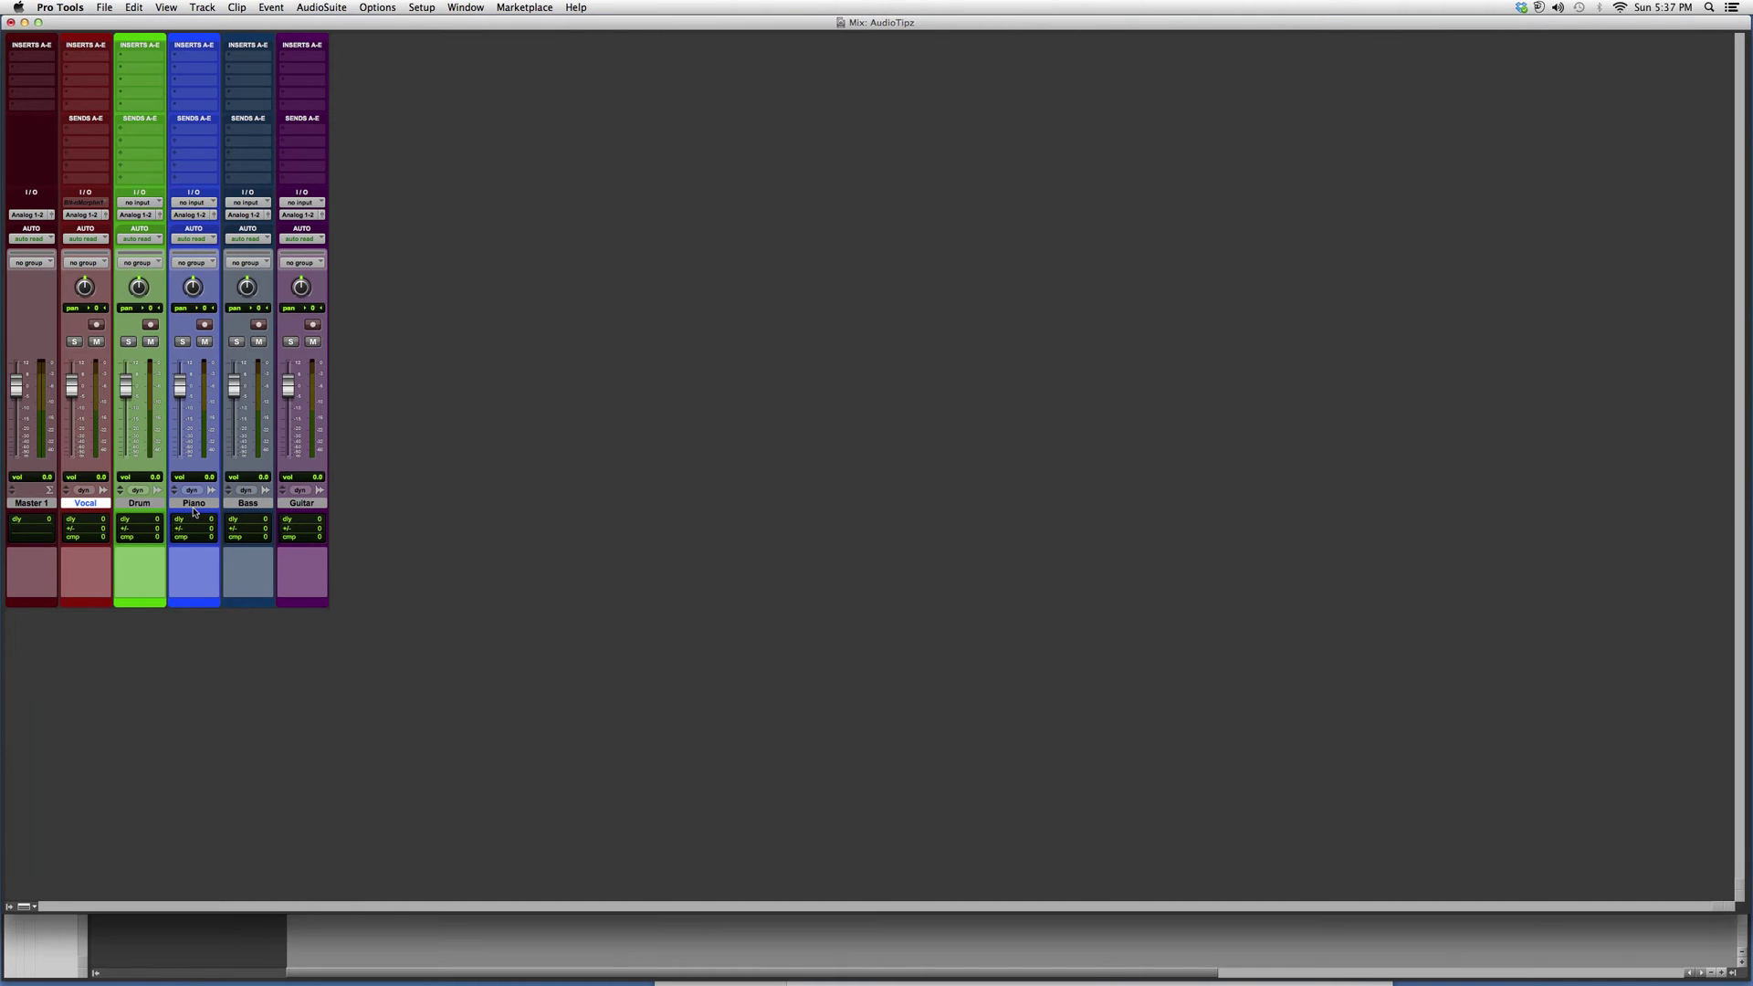
{"action": "left_click", "coordinate": [192, 505]}
{"action": "left_click", "coordinate": [212, 59]}
{"action": "mouse_move", "coordinate": [216, 79]}
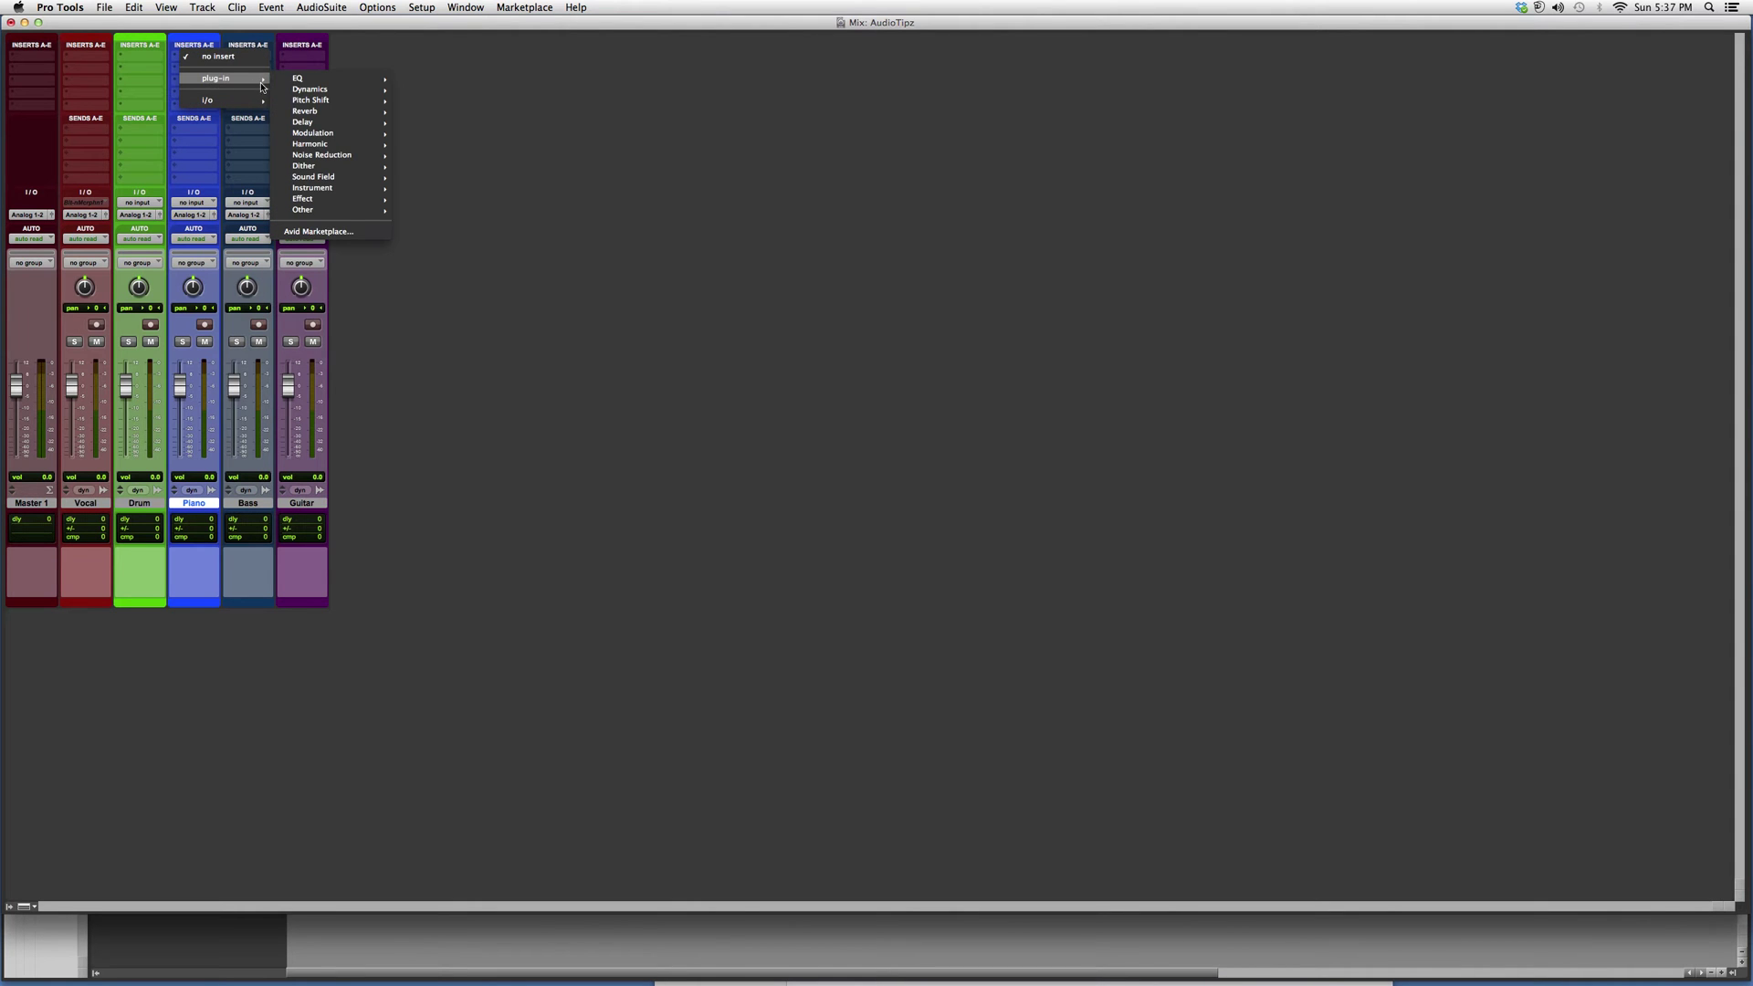
{"action": "mouse_move", "coordinate": [329, 78]}
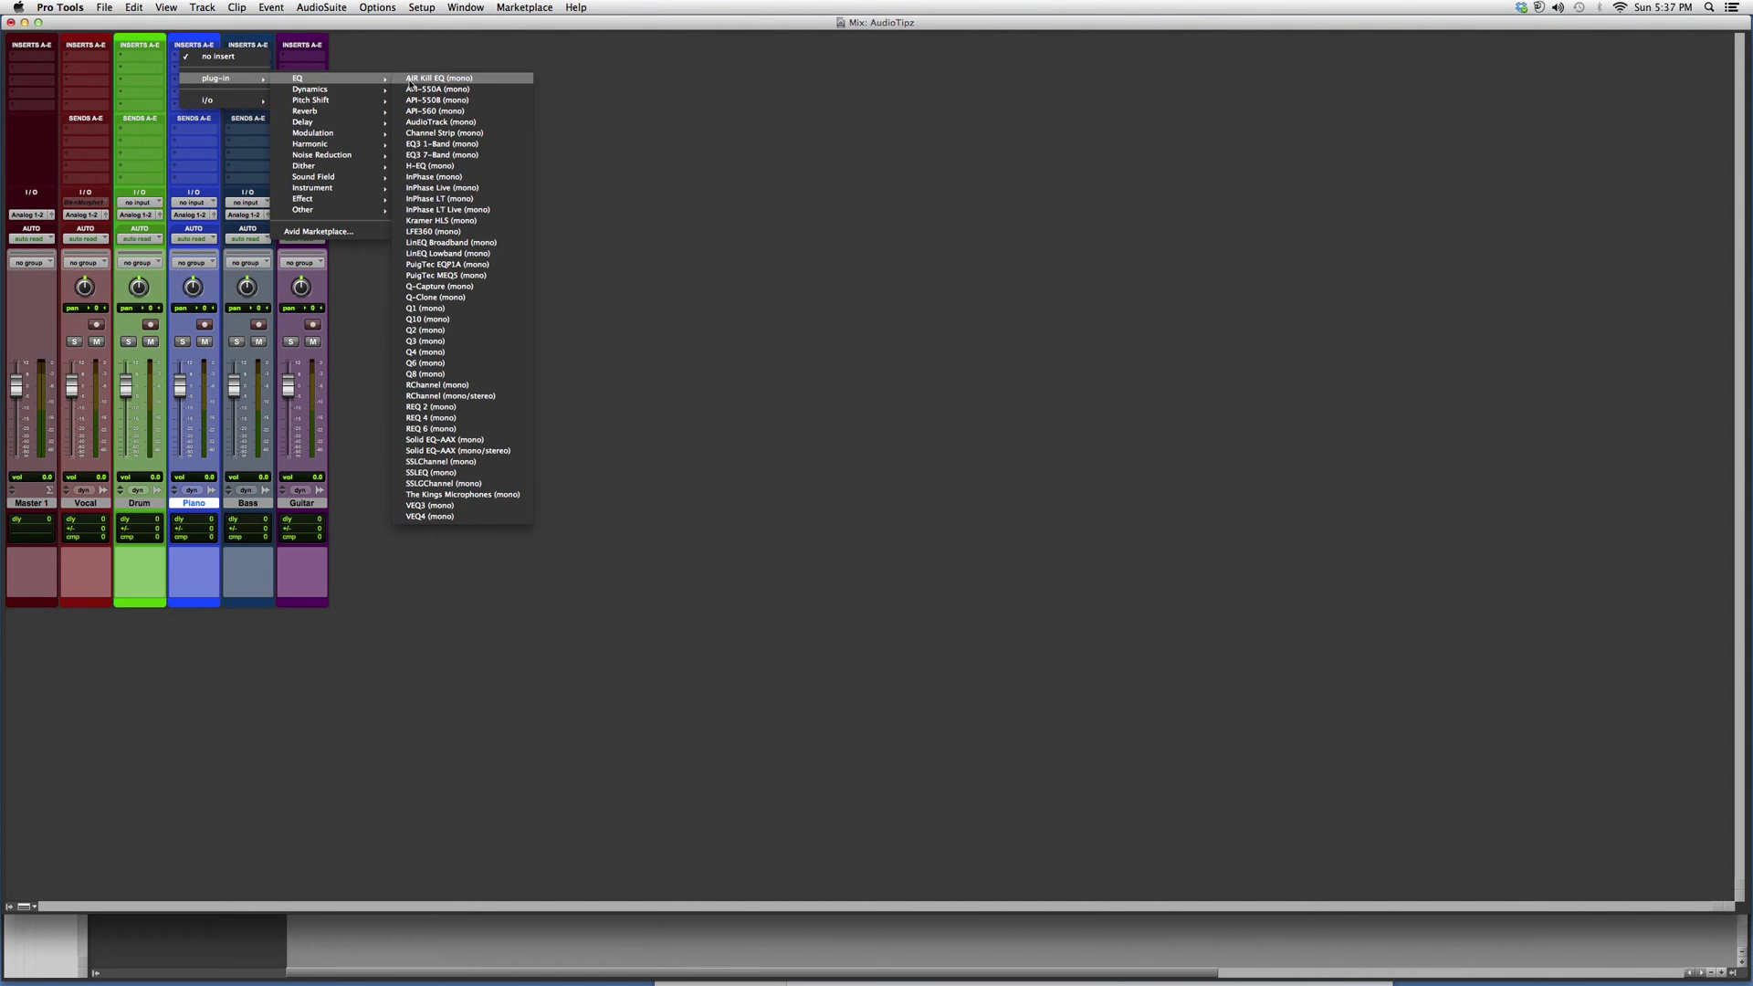
Insert the API-550B (mono) EQ on the Piano track and nudge its plugin window aside
{"action": "left_click", "coordinate": [438, 102]}
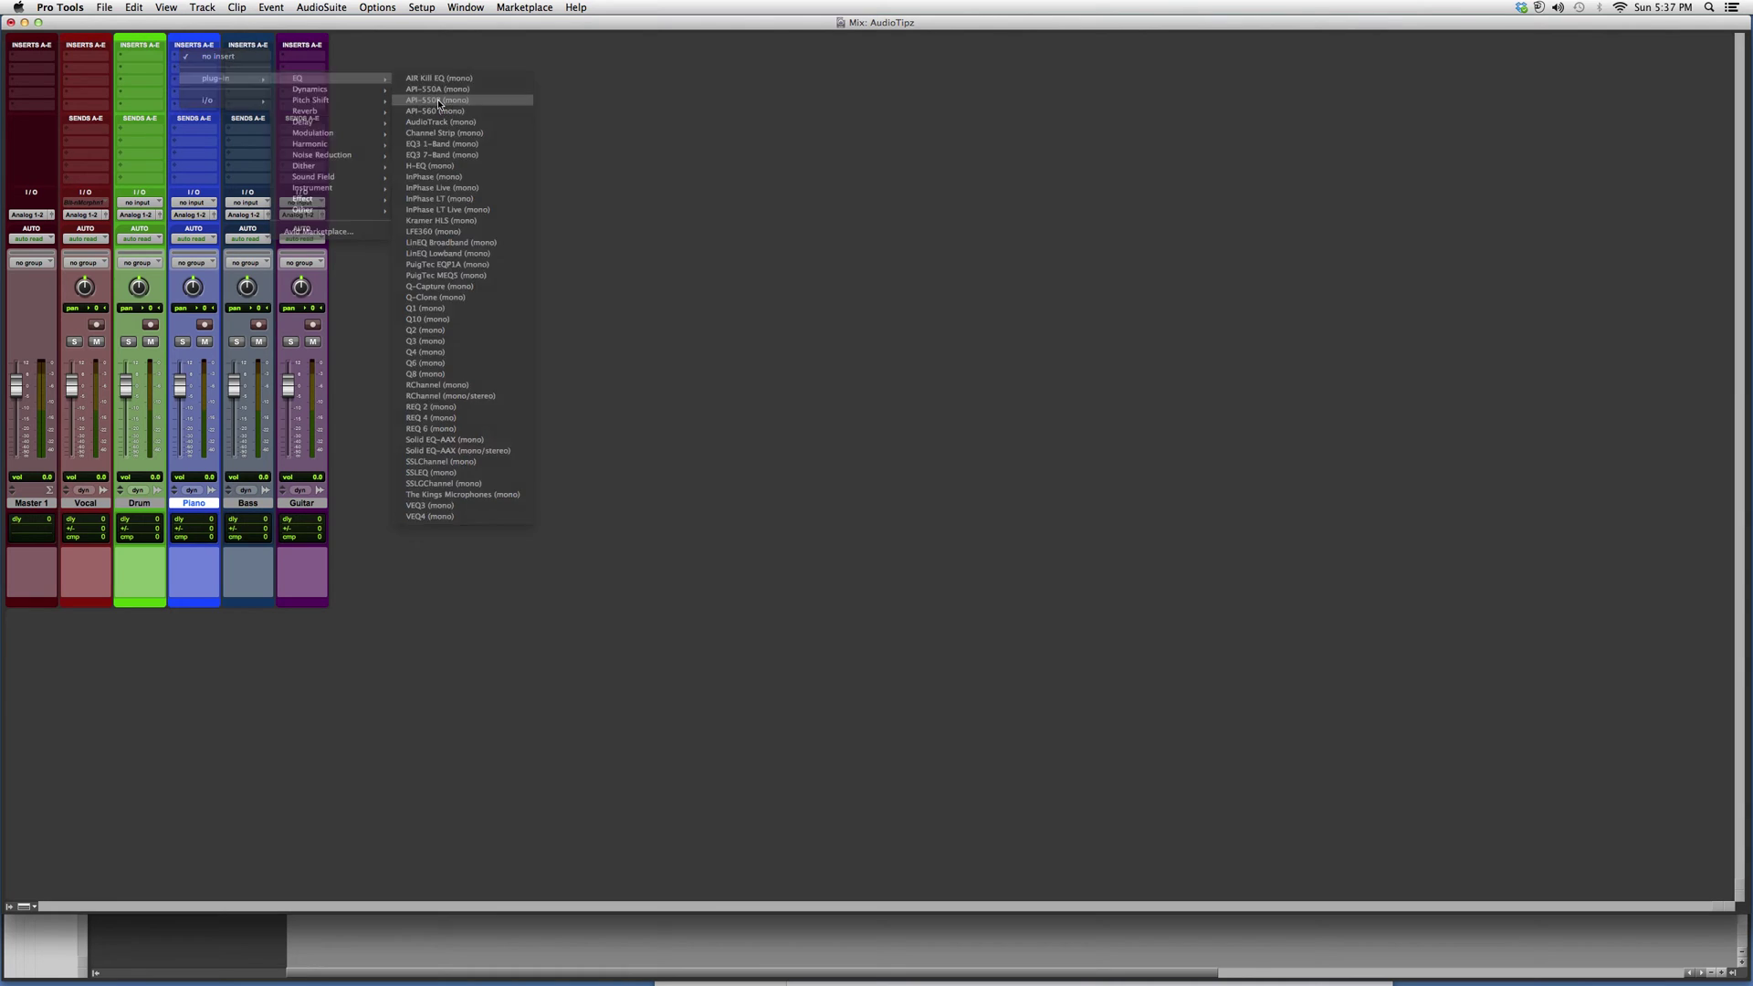
{"action": "left_click_drag", "start_coordinate": [852, 370], "coordinate": [663, 200]}
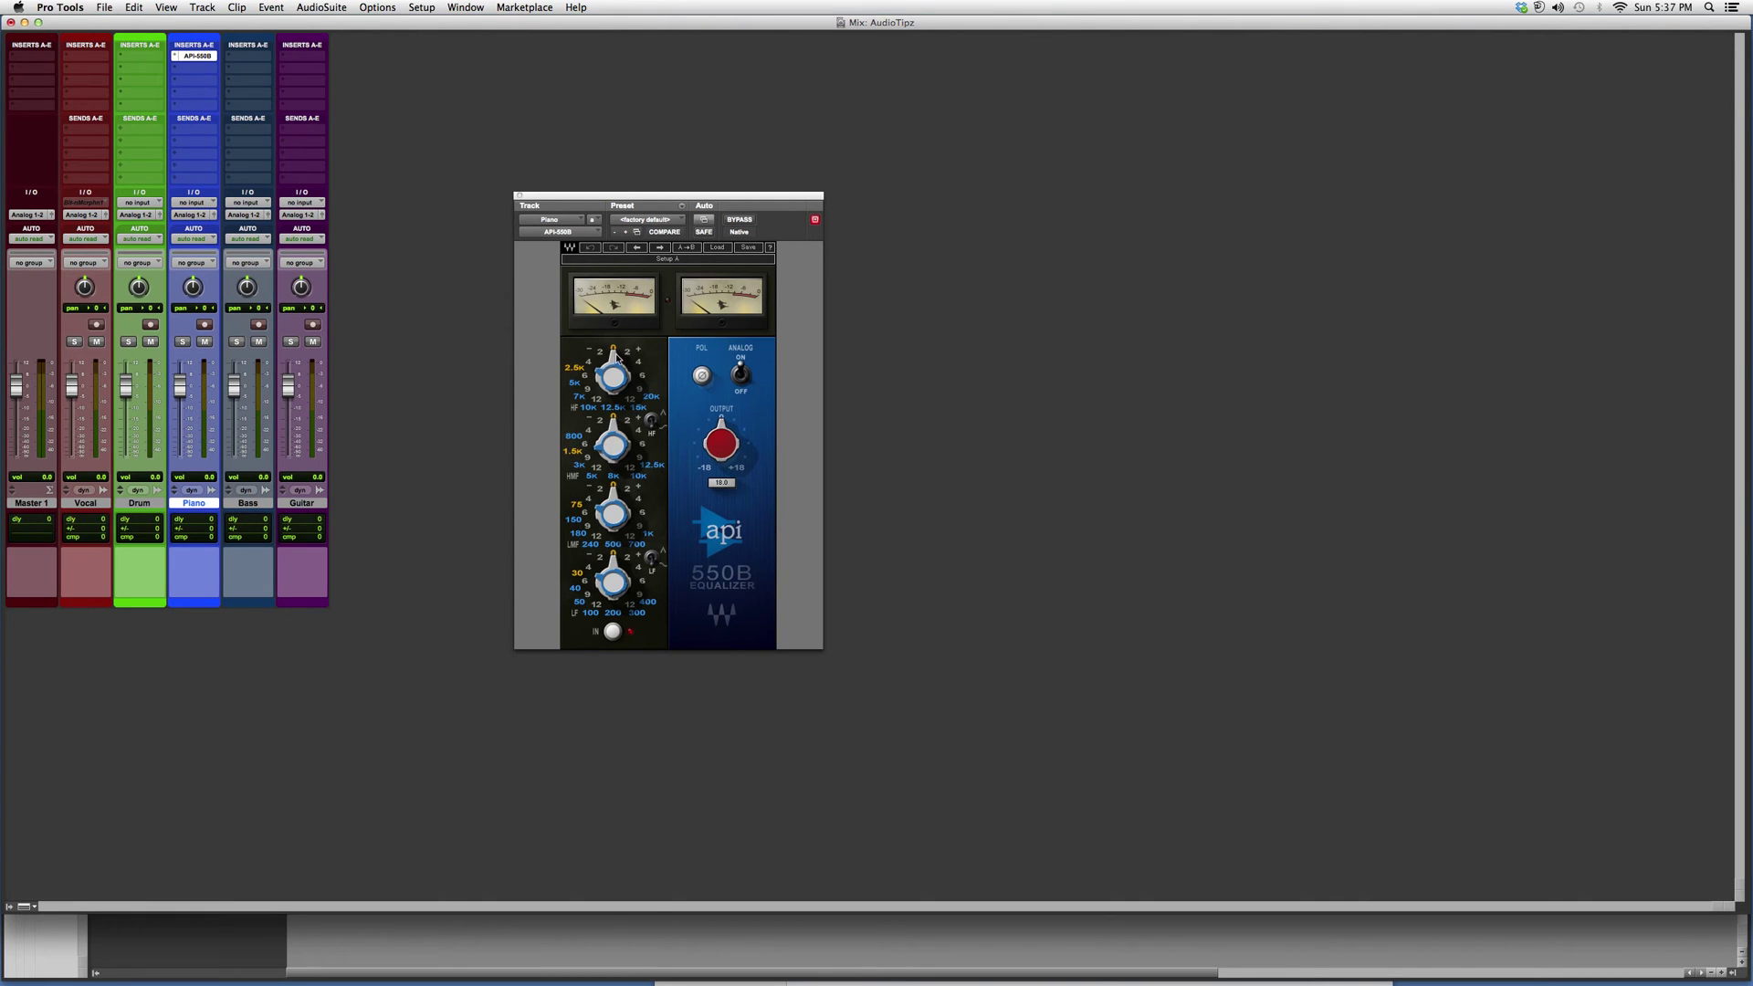
Set the high band to -4 dB at 7 kHz, high-mid to 12.5 kHz, and low-mid to 1 kHz
{"action": "mouse_move", "coordinate": [633, 350]}
{"action": "left_mouse_down"}
{"action": "mouse_move", "coordinate": [614, 349]}
{"action": "mouse_move", "coordinate": [614, 398]}
{"action": "left_mouse_up"}
{"action": "left_click_drag", "start_coordinate": [613, 381], "coordinate": [614, 317]}
{"action": "left_click_drag", "start_coordinate": [614, 444], "coordinate": [613, 404]}
{"action": "left_click", "coordinate": [612, 514]}
Boost the low-mid band by 9 dB and sweep the low band frequency before resetting it to 30 Hz
{"action": "left_click_drag", "start_coordinate": [618, 498], "coordinate": [619, 452]}
{"action": "mouse_move", "coordinate": [614, 586]}
{"action": "left_mouse_down"}
{"action": "mouse_move", "coordinate": [614, 555]}
{"action": "mouse_move", "coordinate": [613, 586]}
{"action": "left_mouse_up"}
{"action": "left_click_drag", "start_coordinate": [614, 586], "coordinate": [613, 526]}
{"action": "left_click", "coordinate": [609, 575], "text": "alt"}
Move the API-550B window to the right-middle of the screen
{"action": "left_click_drag", "start_coordinate": [678, 202], "coordinate": [1121, 362]}
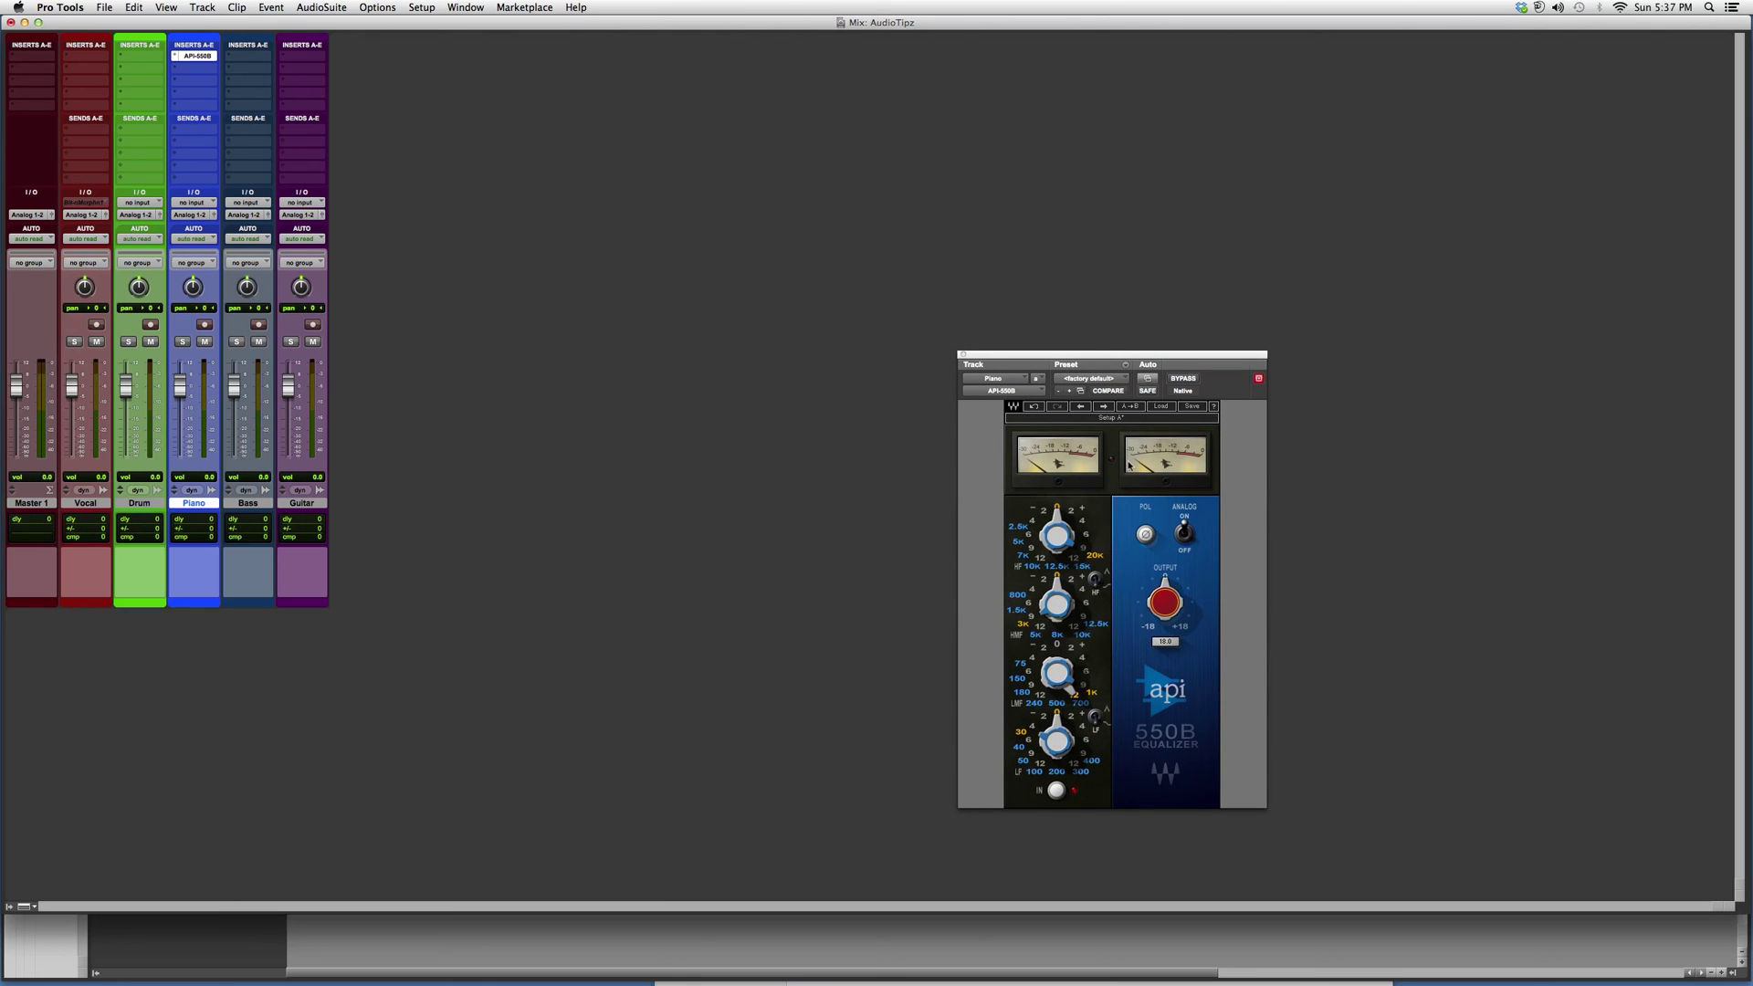